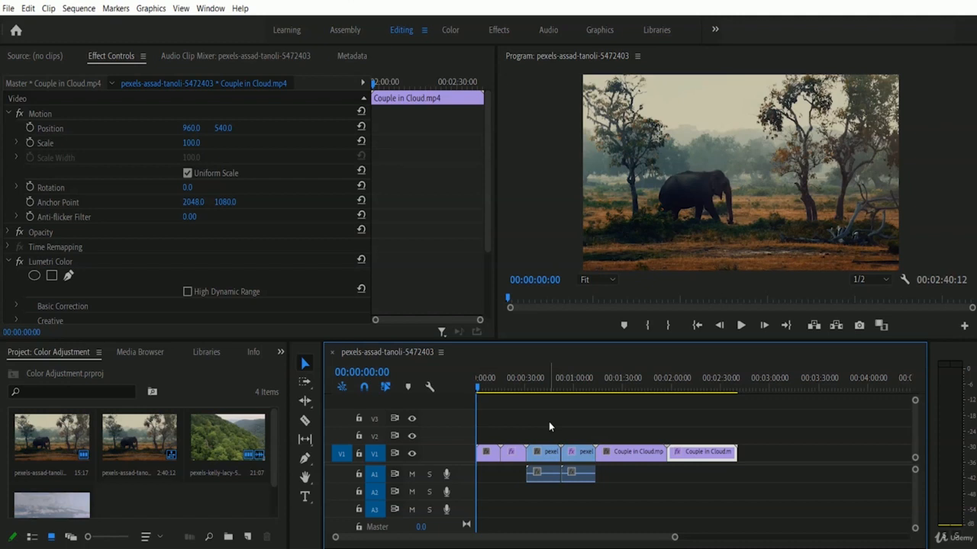
Preview the original and color-adjusted versions of the elephant, forest road and couple clips along the timeline
click(515, 387)
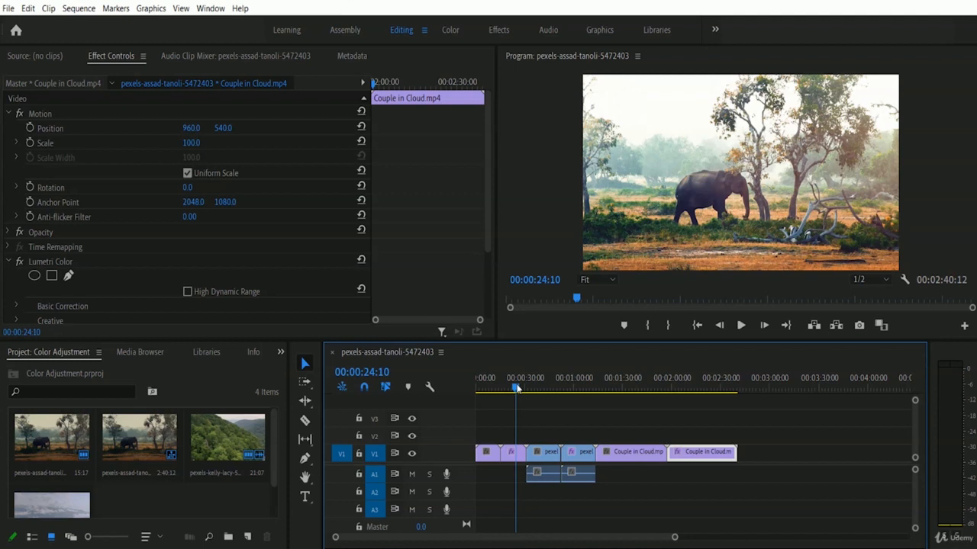
drag(516, 388, 543, 391)
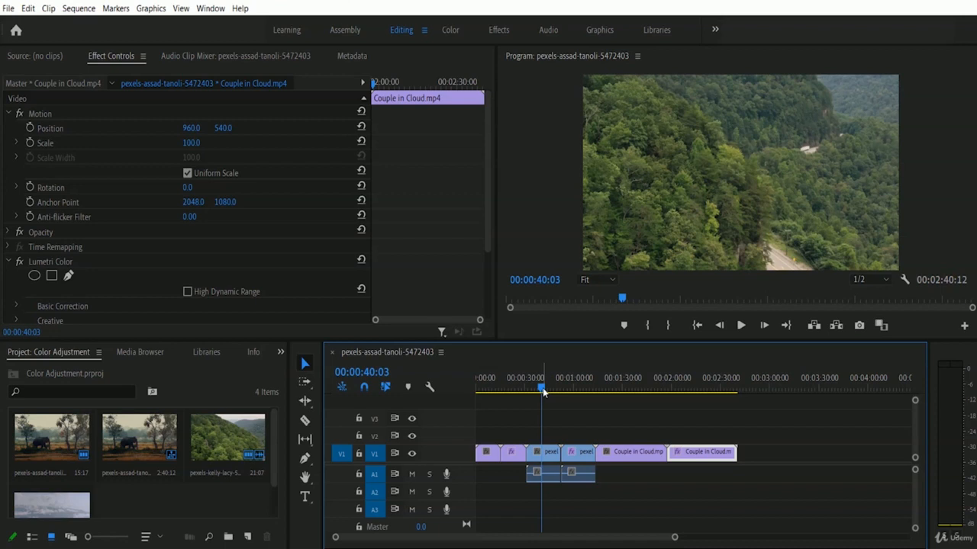
click(581, 386)
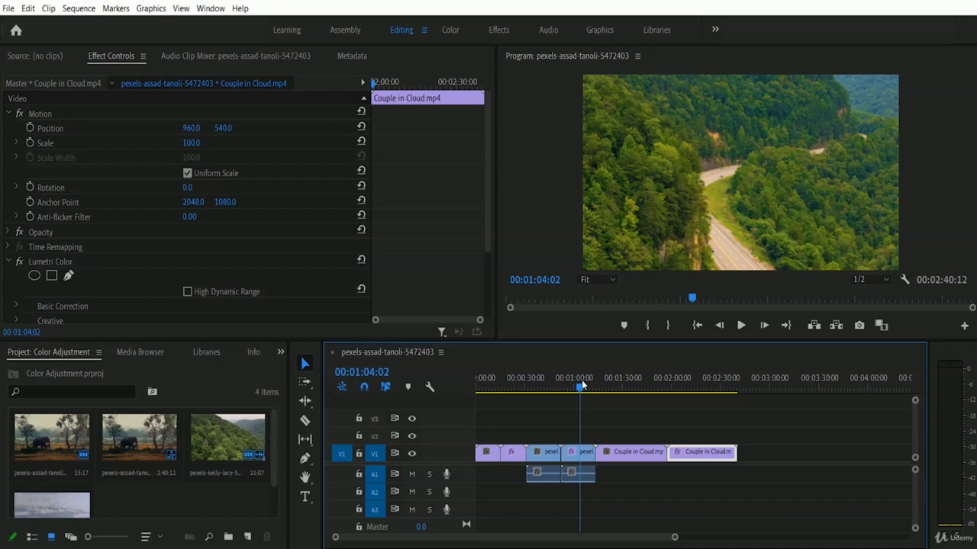
click(625, 384)
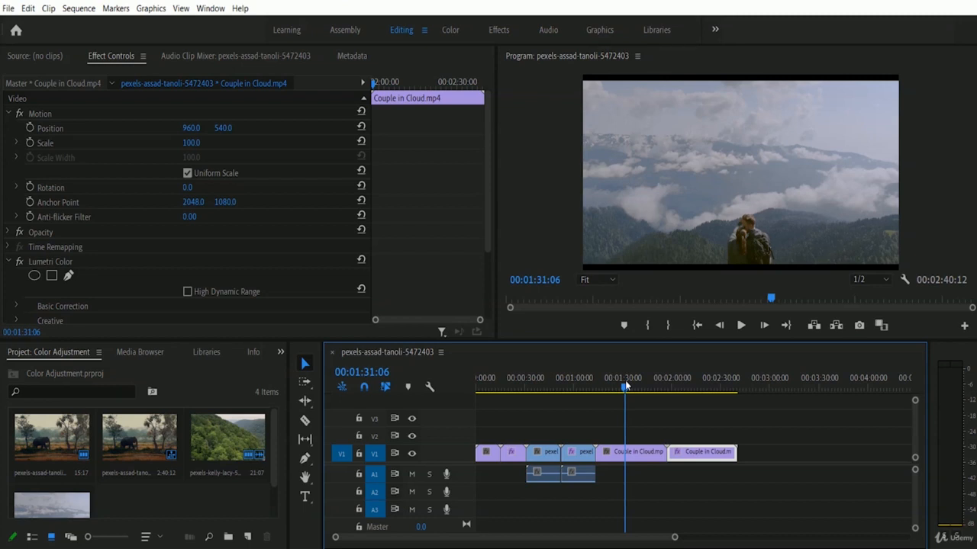
click(698, 387)
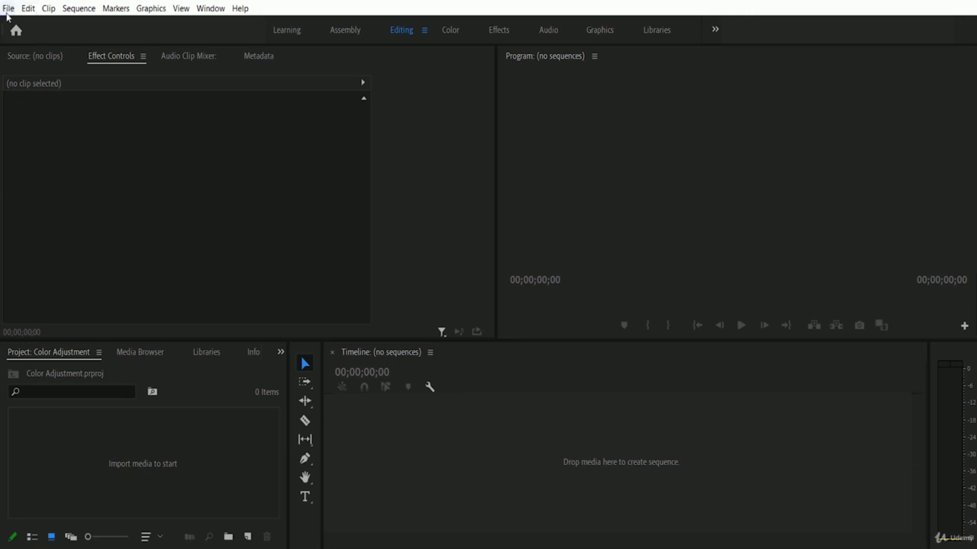
Import Couple in Cloud, Ocean and Sky, and the two pexels clips (elephant and forest hills) from the 01 Editing folder
click(9, 8)
click(49, 359)
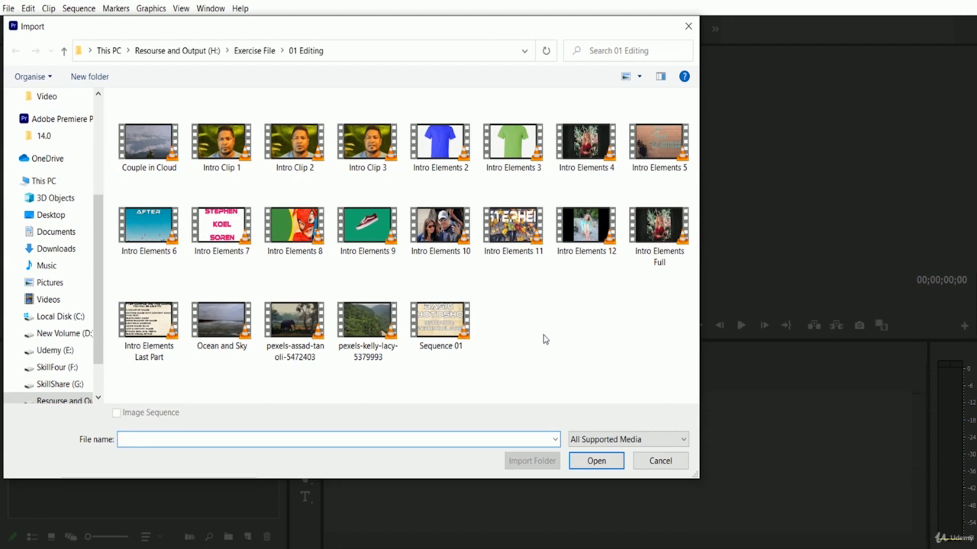
click(148, 144)
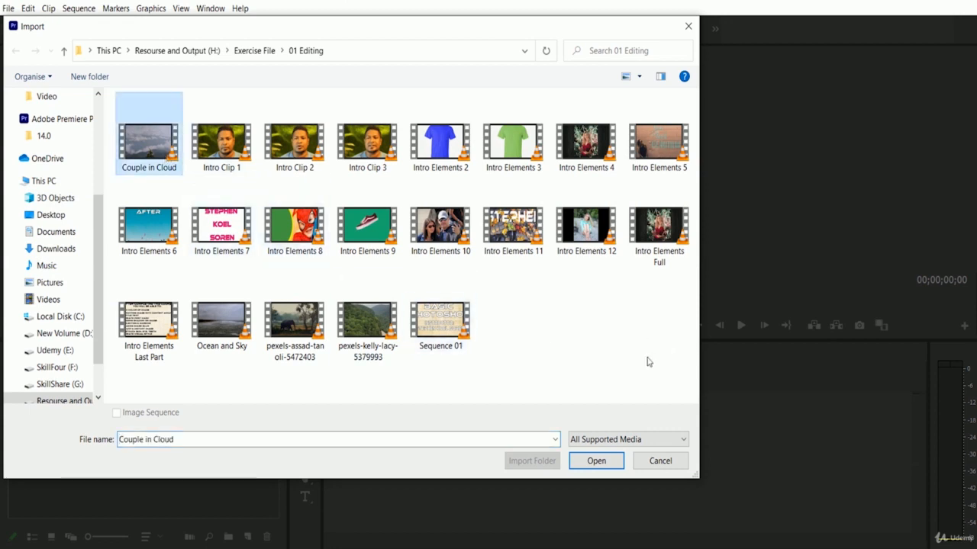
click(250, 357)
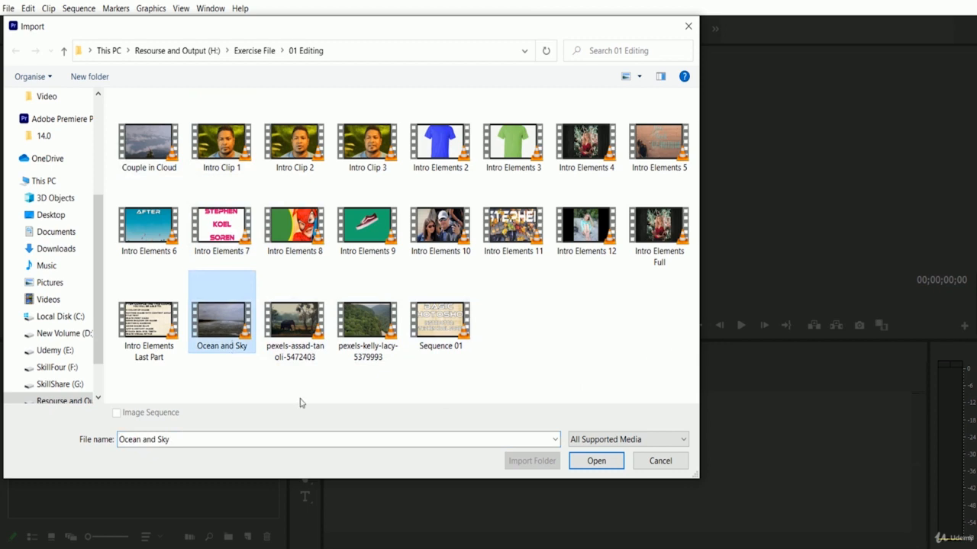
click(305, 355)
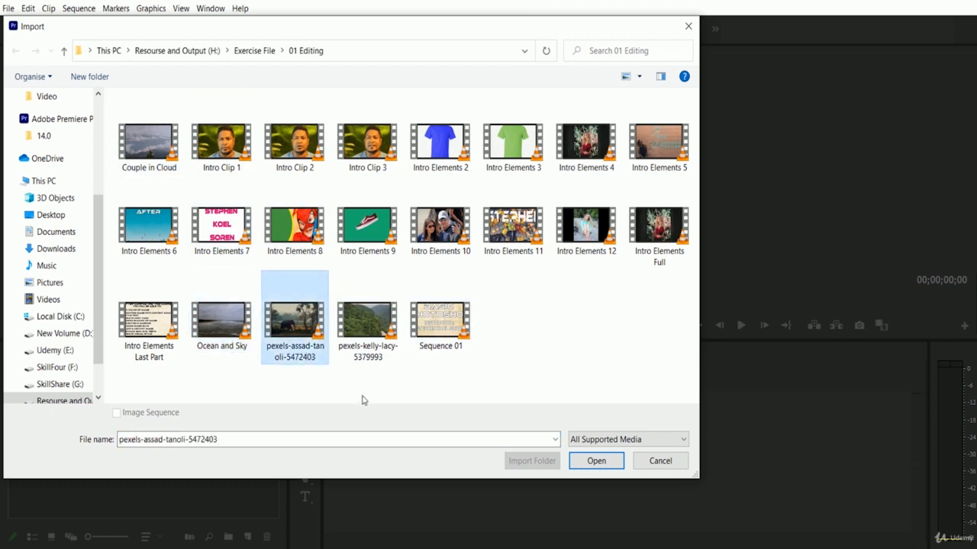
click(377, 353)
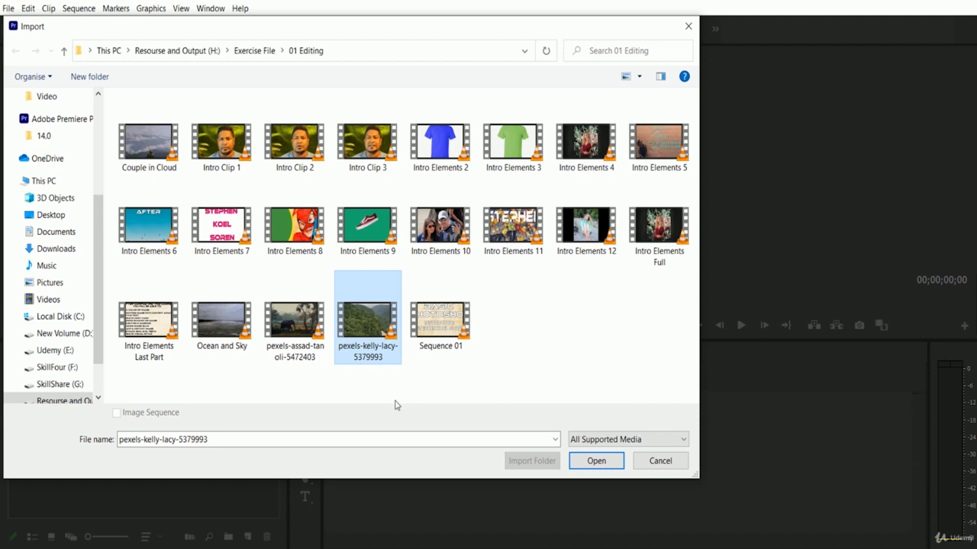
ctrl+click(296, 351)
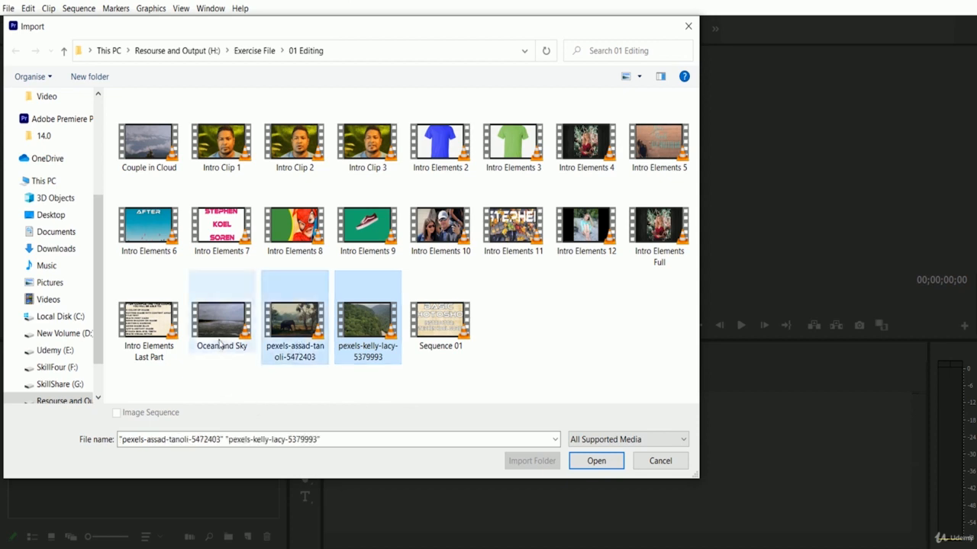
ctrl+click(221, 345)
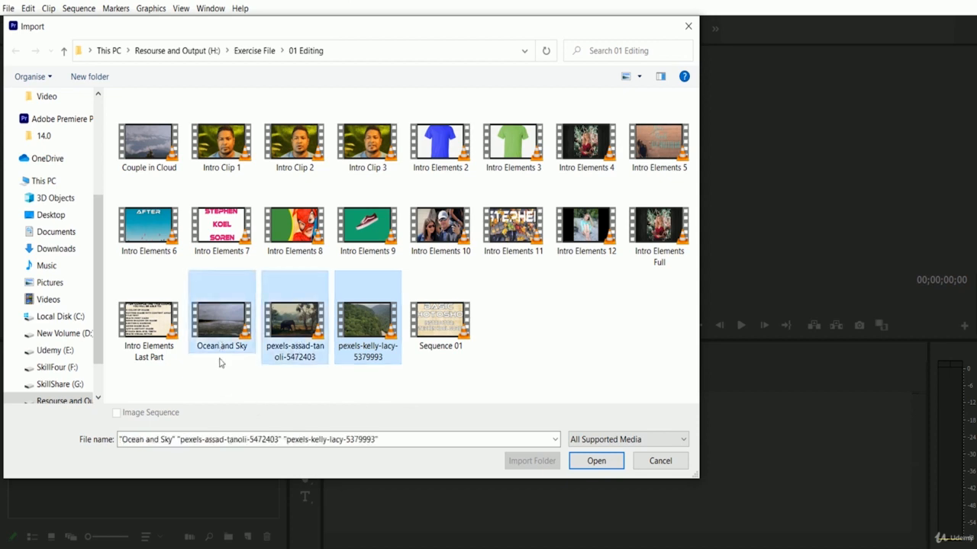
ctrl+click(153, 160)
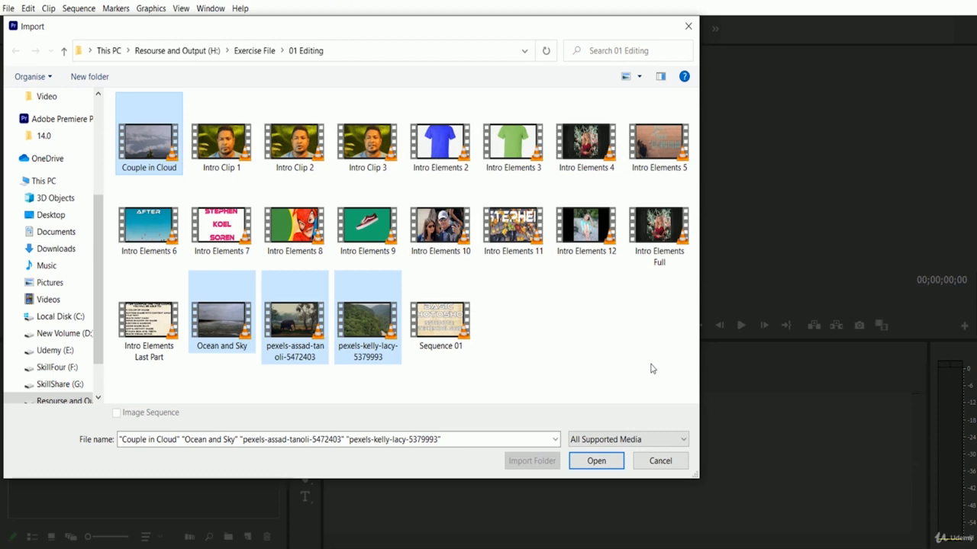
click(602, 462)
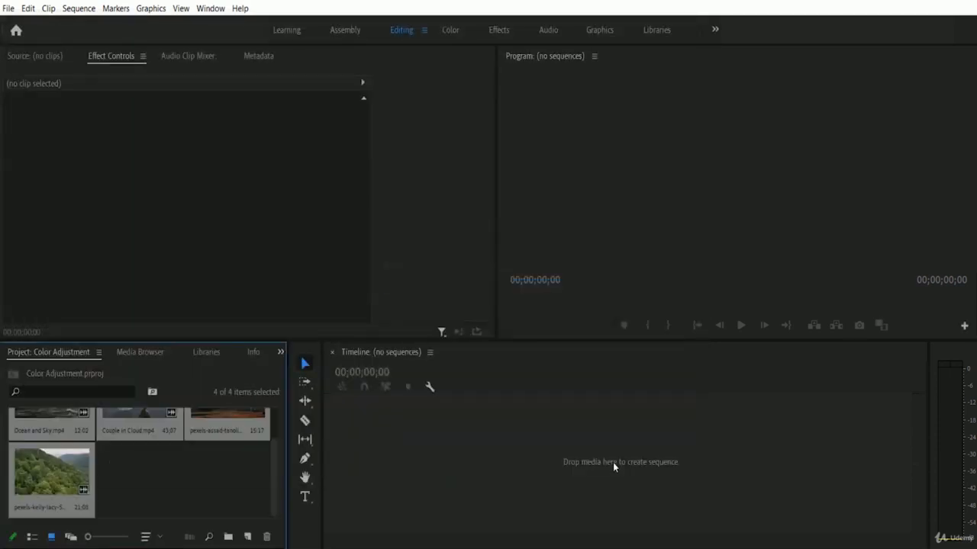
Create a new sequence from the imported elephant clip
scroll(275, 476, up, 2)
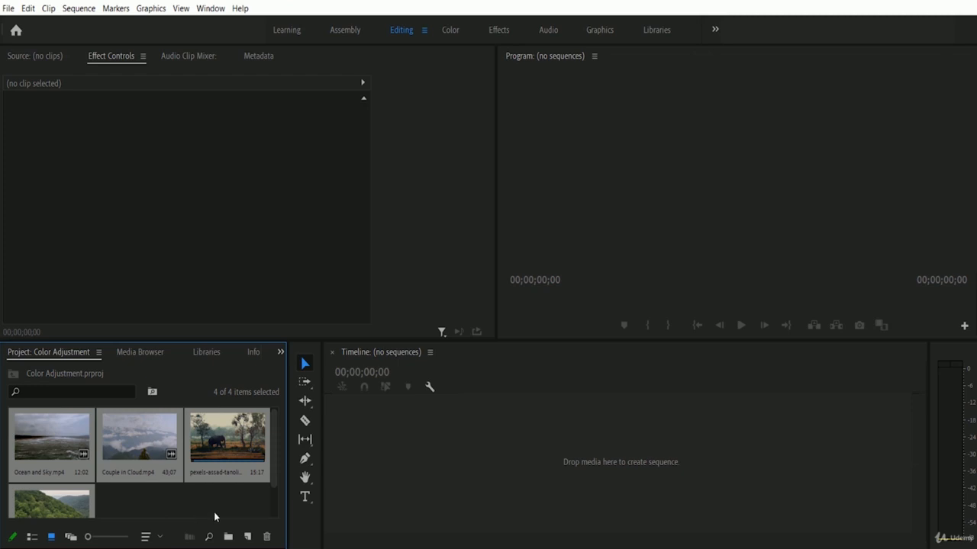
click(238, 447)
drag(234, 456, 479, 467)
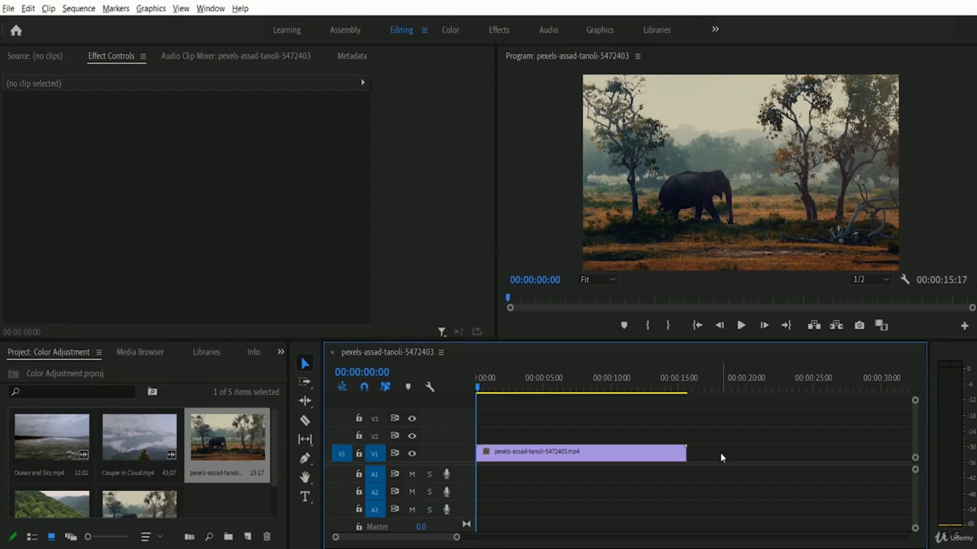
Copy the elephant clip and paste the duplicate on track V1 at about 00:00:19:24
click(618, 455)
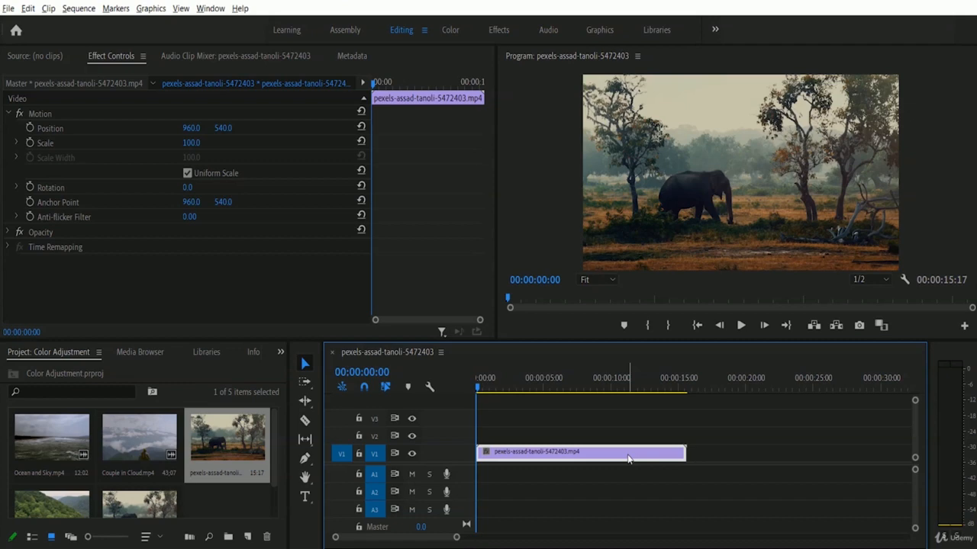
click(27, 9)
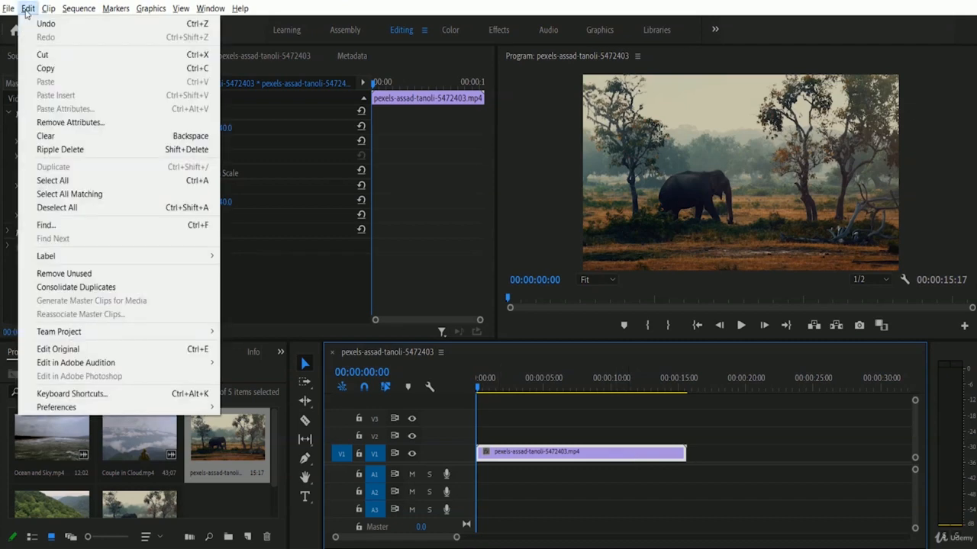
click(104, 69)
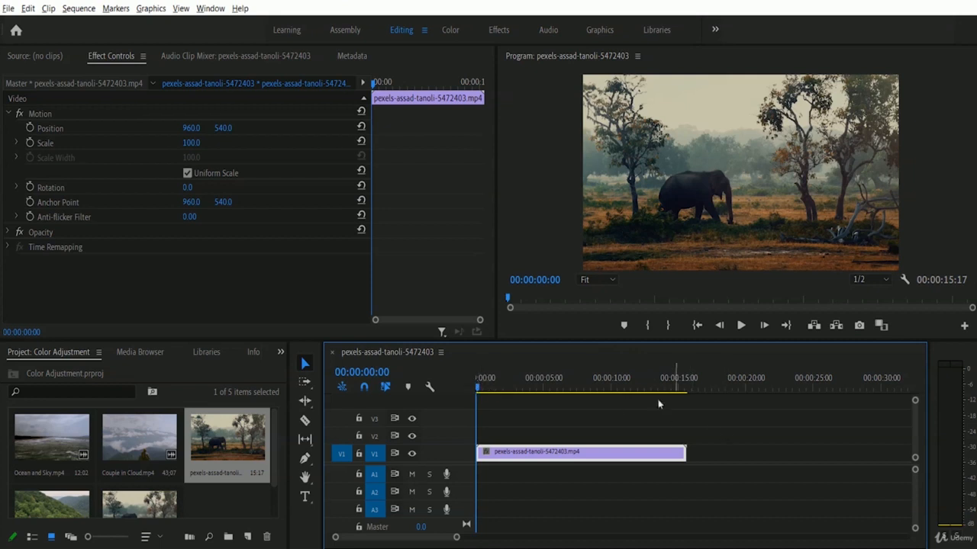
click(747, 390)
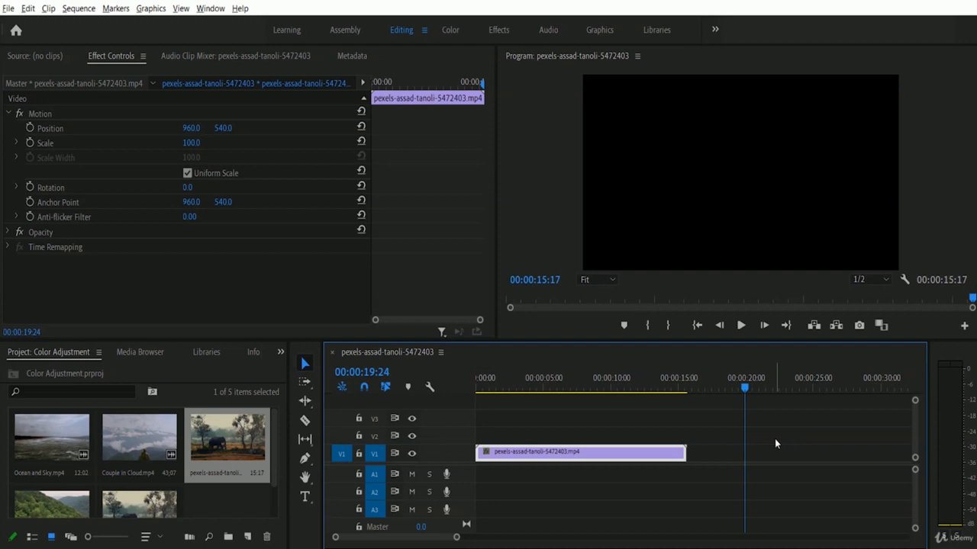
click(31, 9)
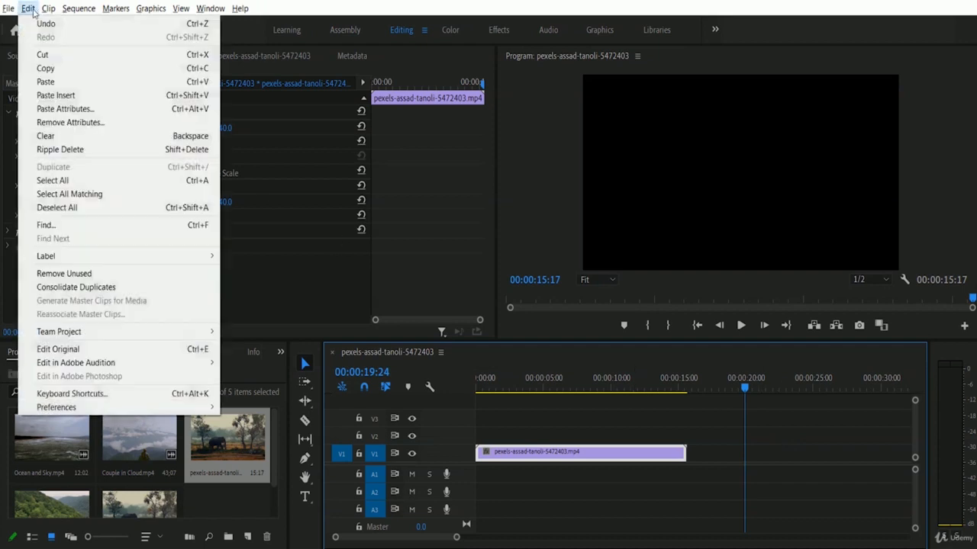
click(129, 83)
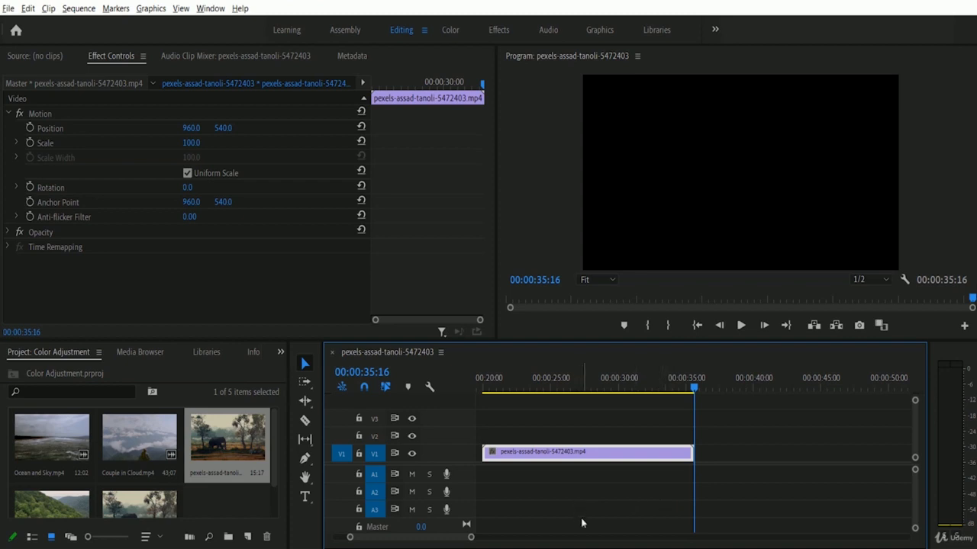
Select the first elephant clip with the playhead at about 00:00:01:17, and open its Basic Correction settings in the Color workspace
drag(471, 538, 546, 541)
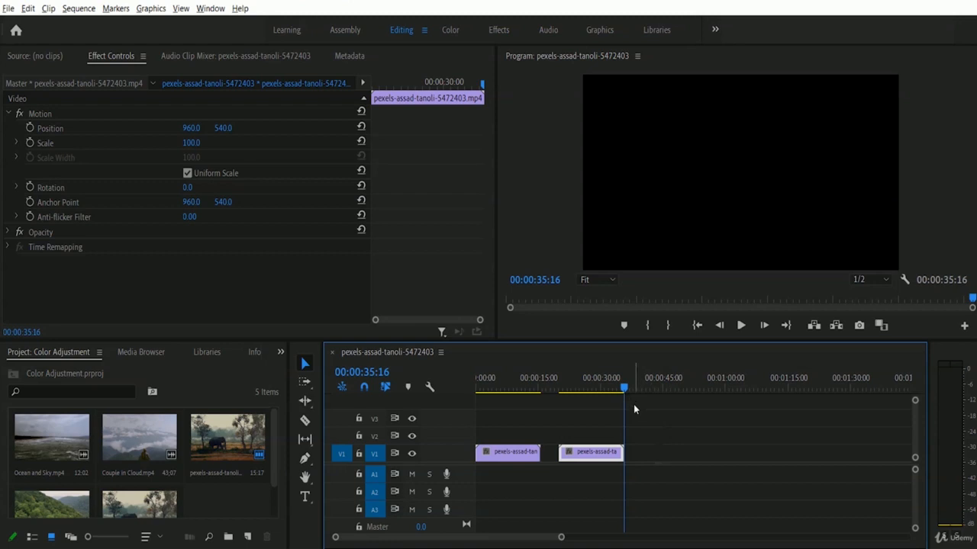
click(484, 388)
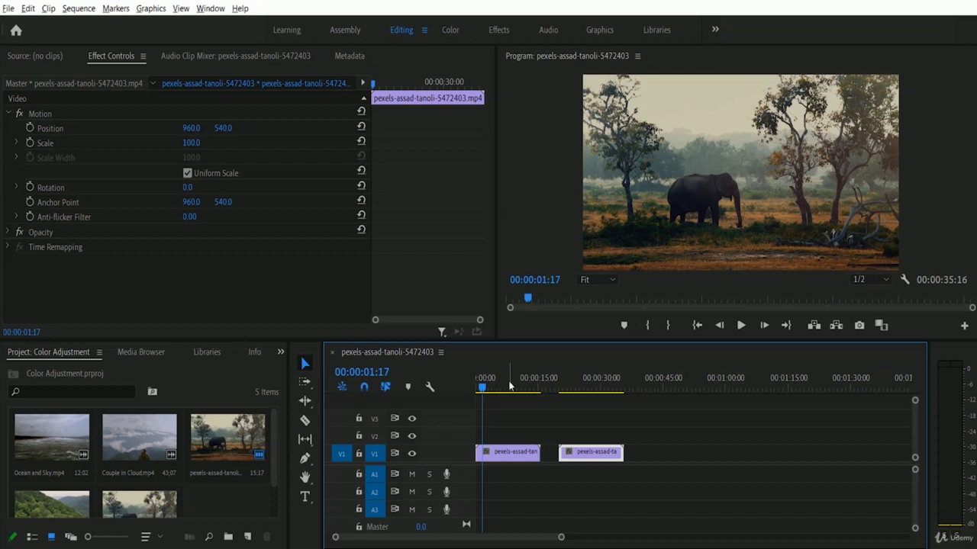
click(504, 456)
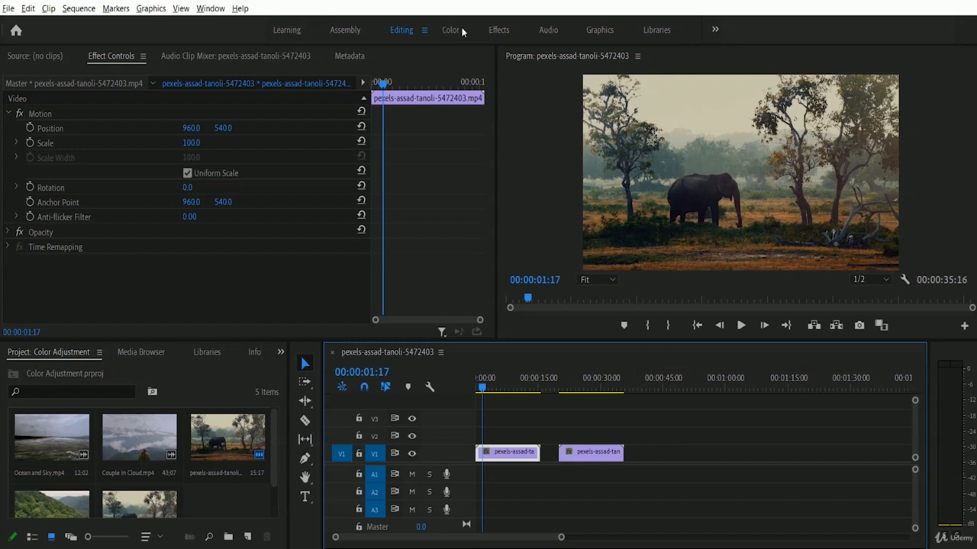
click(210, 9)
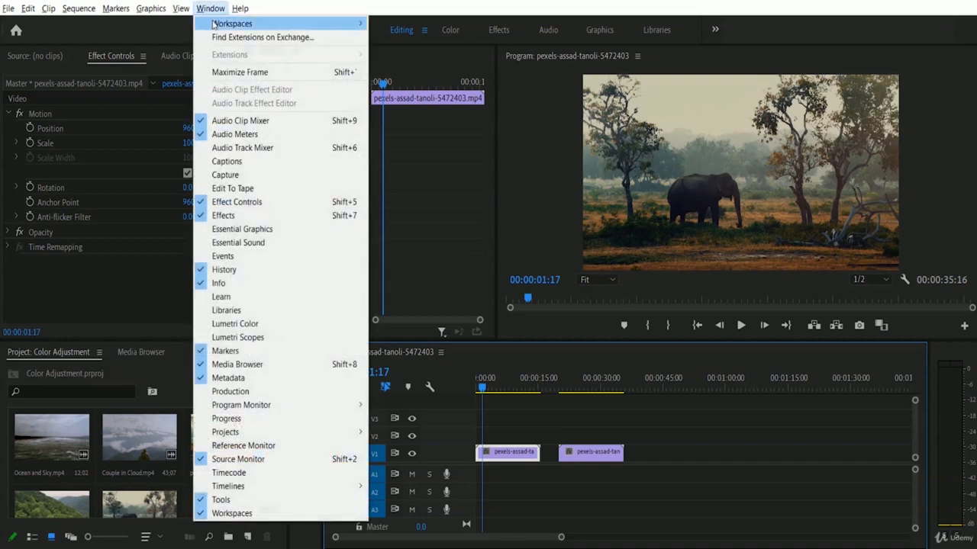
mouse_move(277, 25)
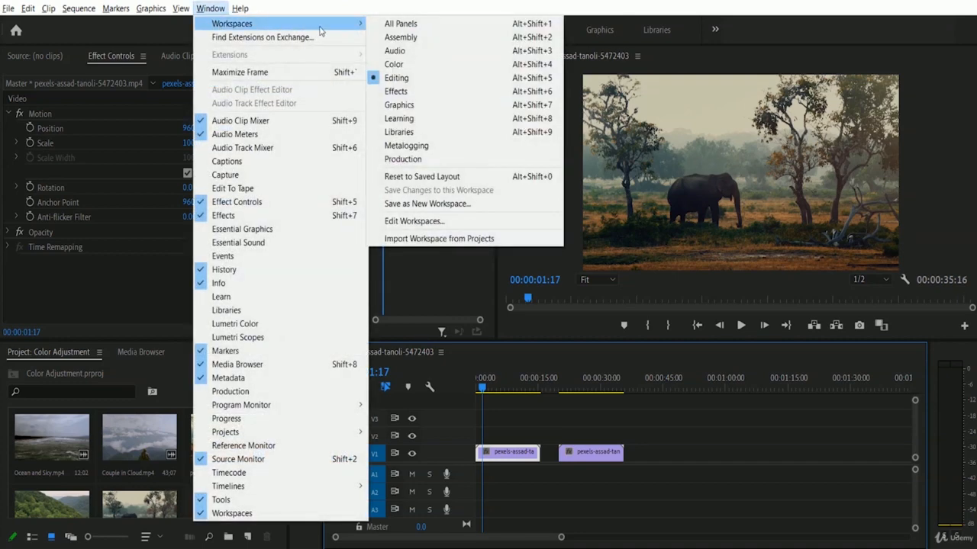
click(446, 68)
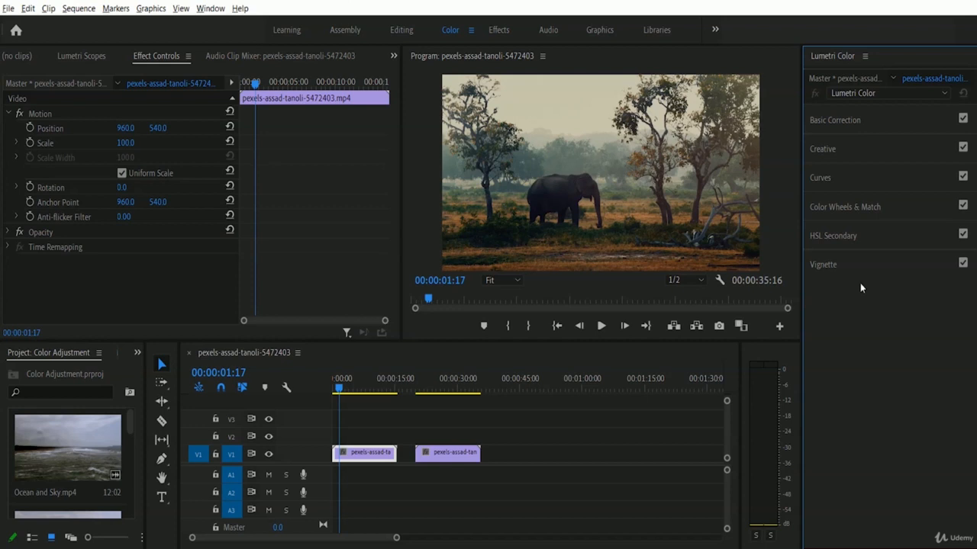
key(ctrl+z)
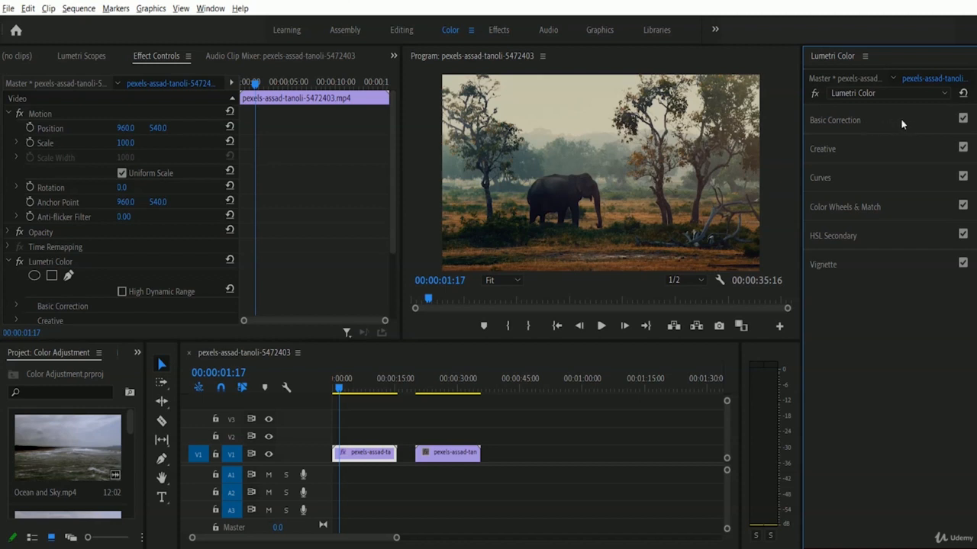
click(901, 123)
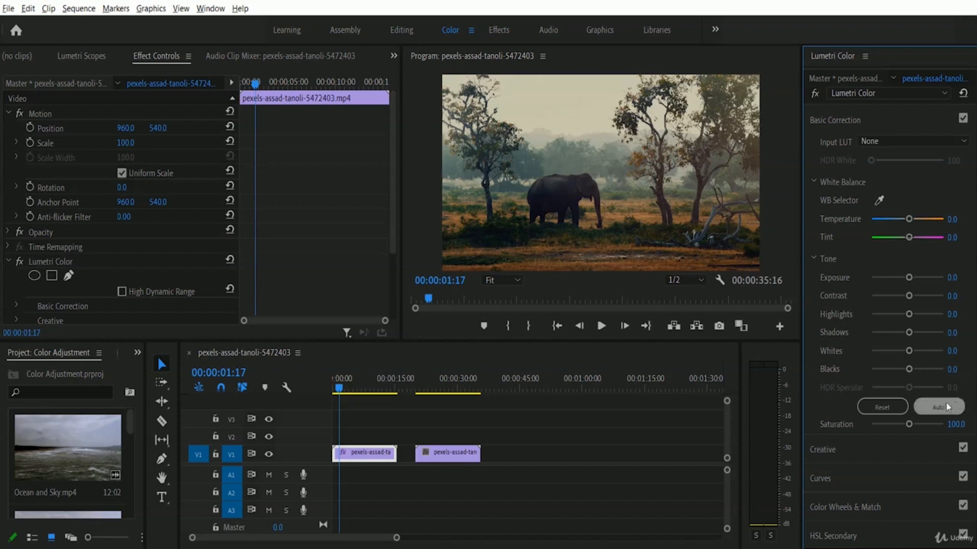
Try the automatic tone correction on the first elephant clip and reset it
click(944, 406)
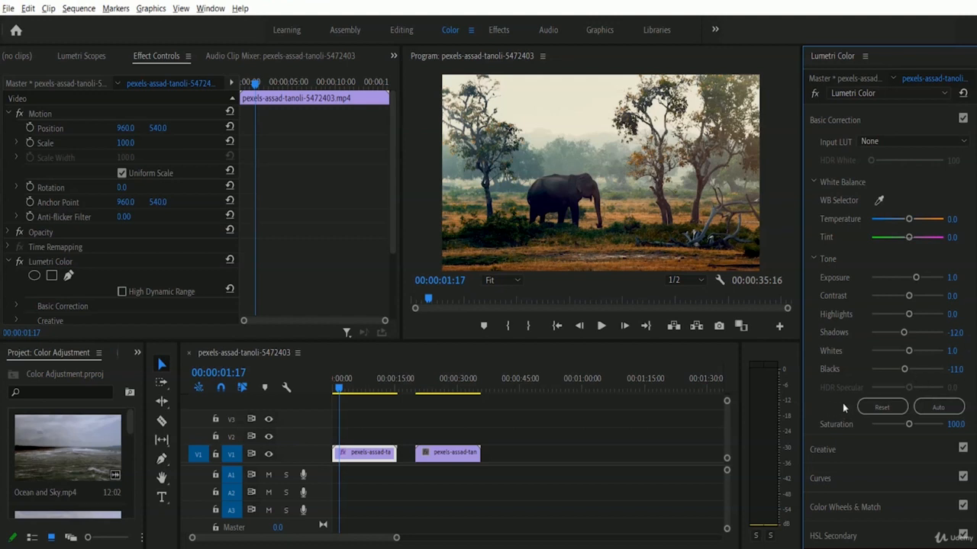
click(881, 408)
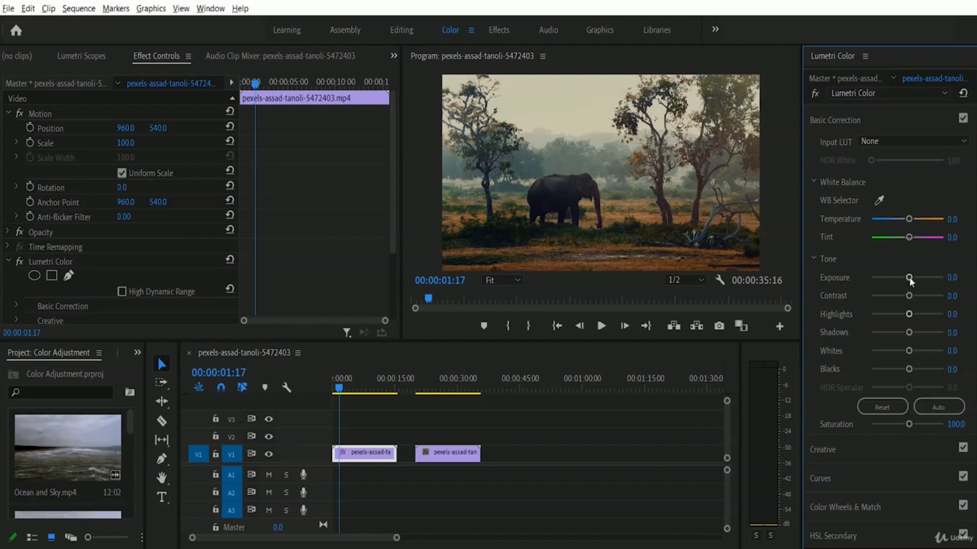
Set the first elephant clip's Exposure to 2.0, Contrast to 45.1 and Highlights to 100.0
drag(908, 278, 921, 278)
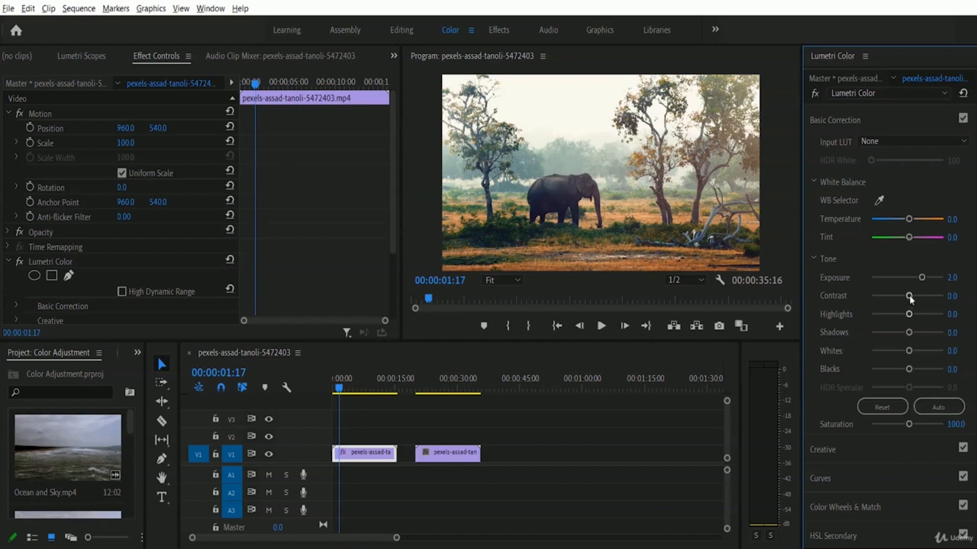
mouse_move(910, 298)
mouse_down()
mouse_move(923, 299)
mouse_move(844, 296)
mouse_move(924, 301)
mouse_up()
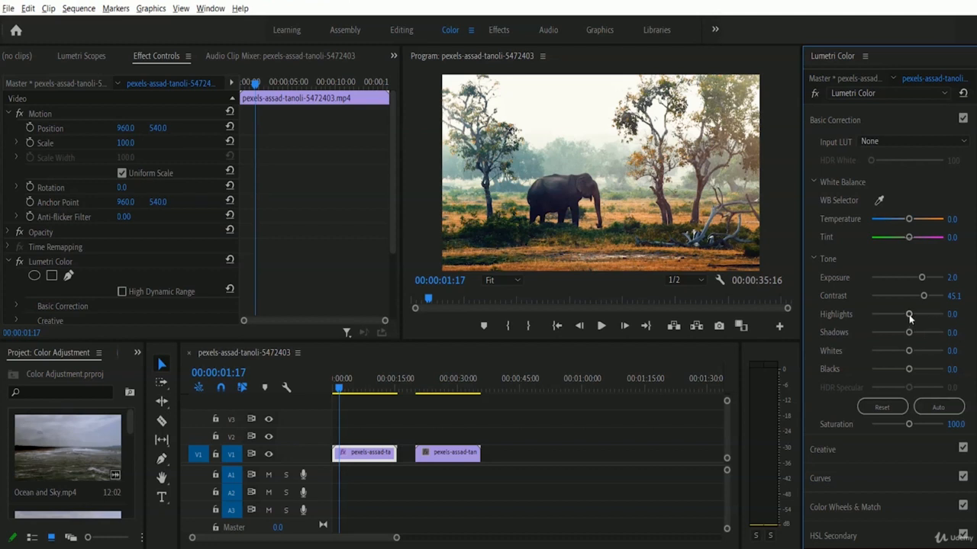
drag(908, 315, 976, 318)
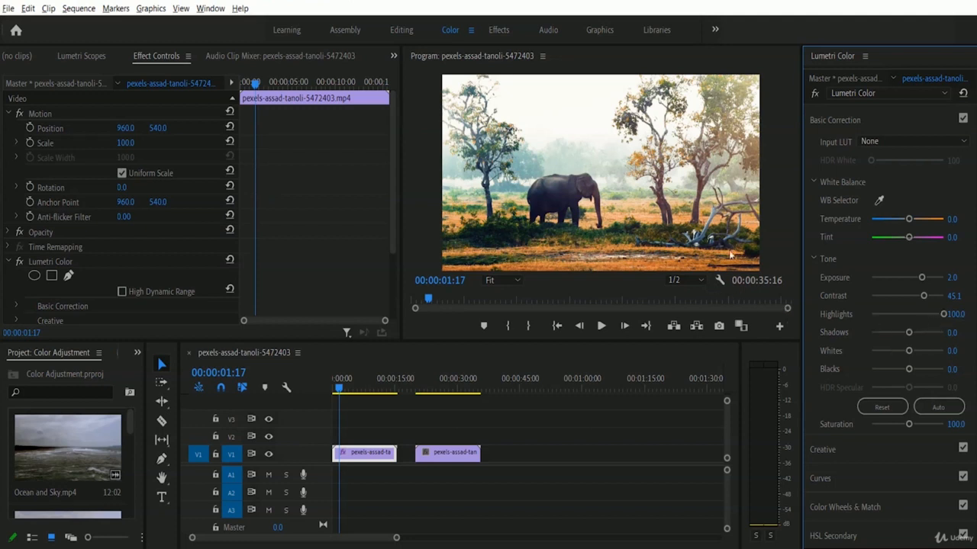
Set the first elephant clip's Highlights to 18.6 and Shadows to -4.4 in Basic Correction
drag(945, 316, 924, 316)
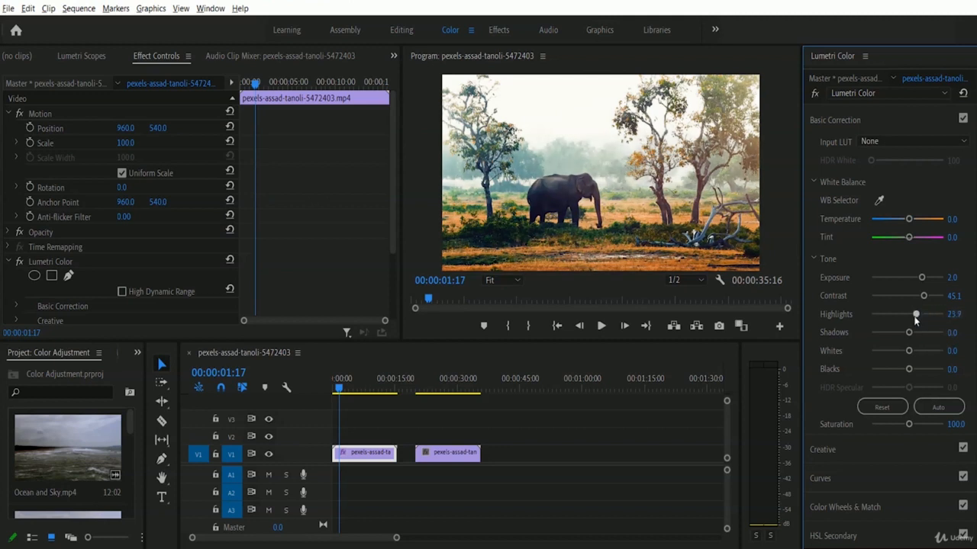
drag(913, 316, 911, 316)
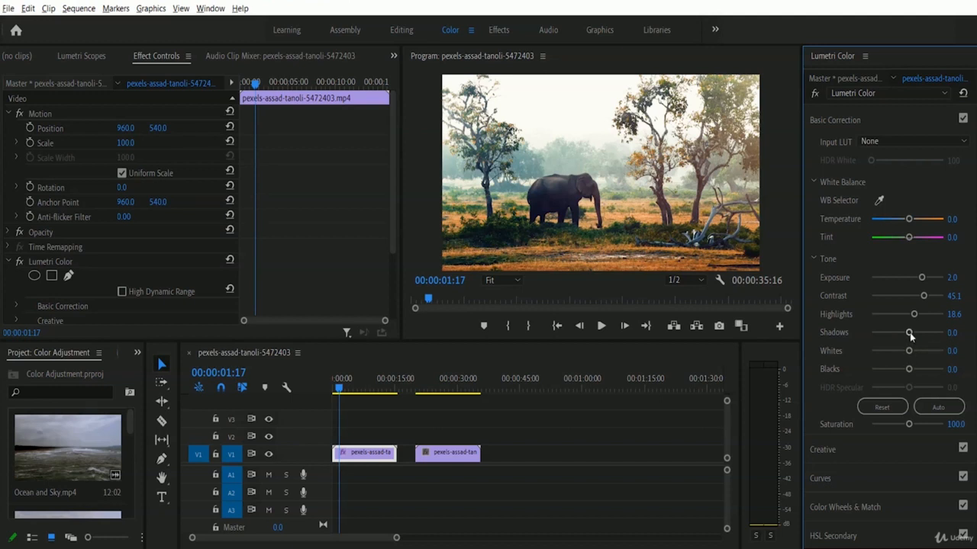
drag(909, 333, 954, 336)
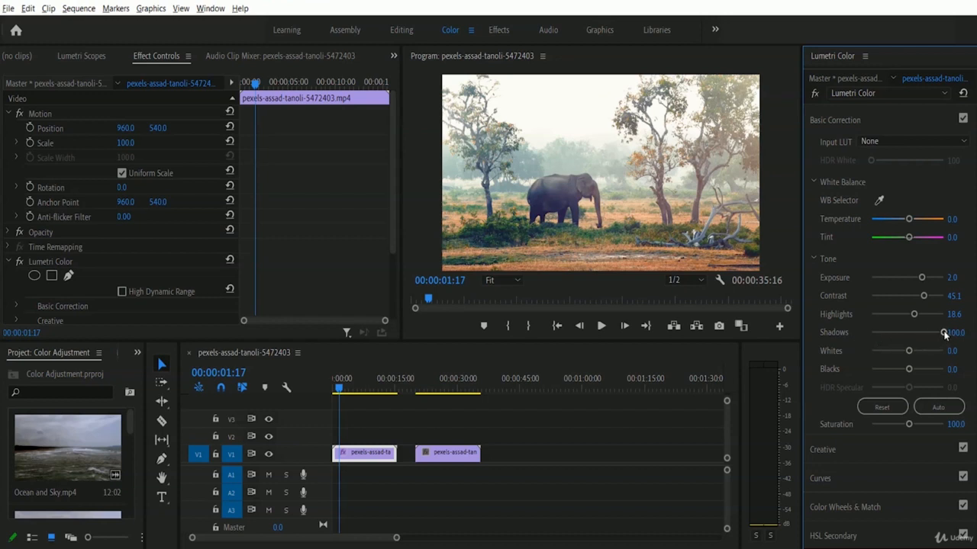
drag(944, 335, 905, 339)
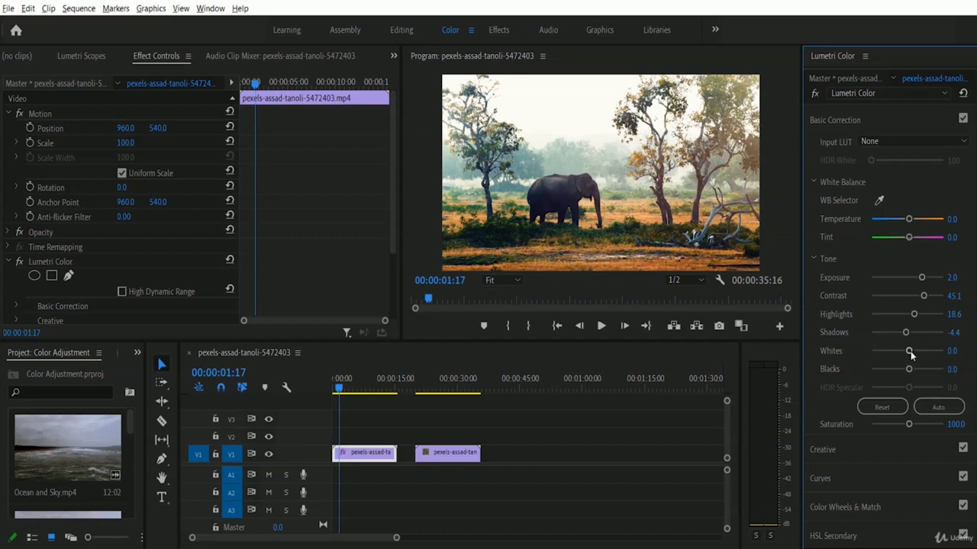
Try the extremes of Whites and Blacks on the first elephant clip, and set Whites to 15.0 and Blacks to 8.0
drag(910, 351, 962, 354)
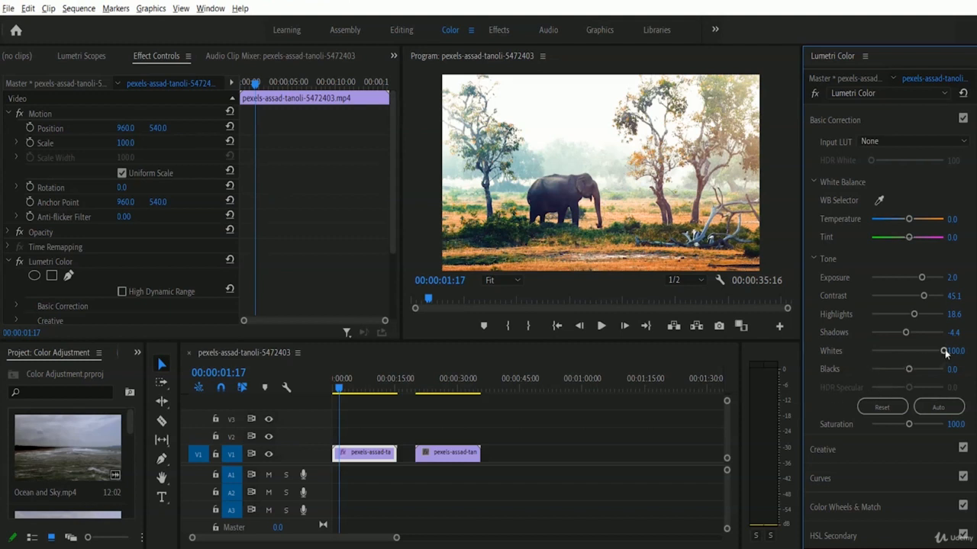
drag(944, 351, 869, 352)
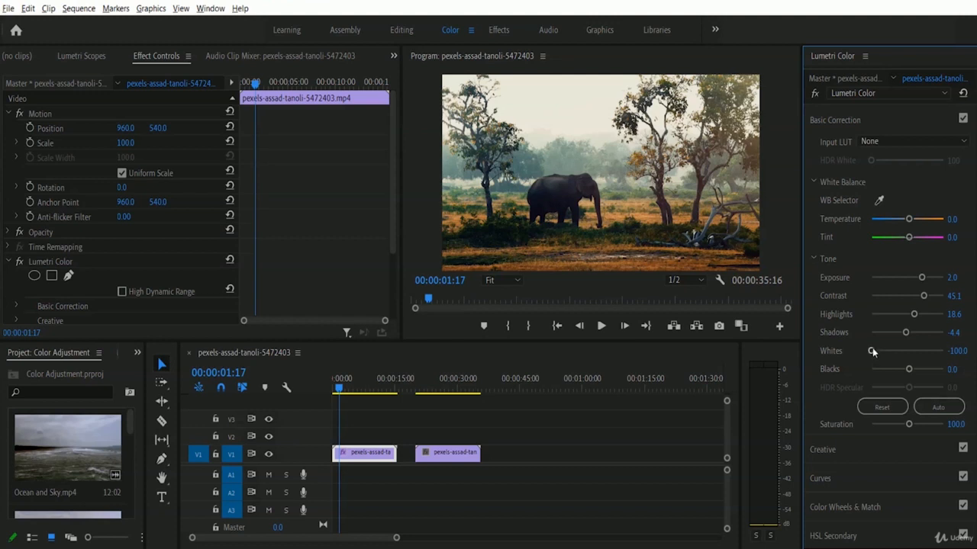
drag(872, 350, 889, 350)
drag(899, 351, 912, 352)
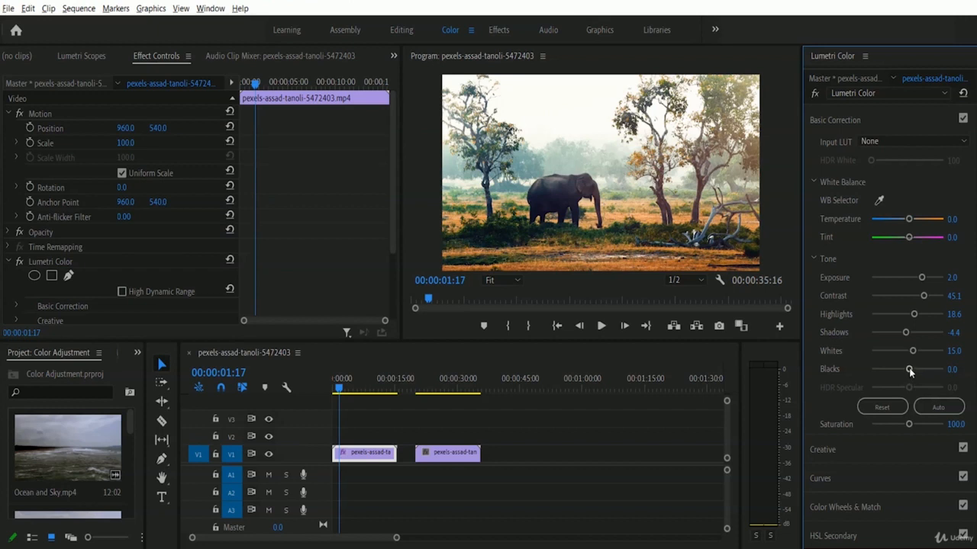
drag(908, 369, 949, 372)
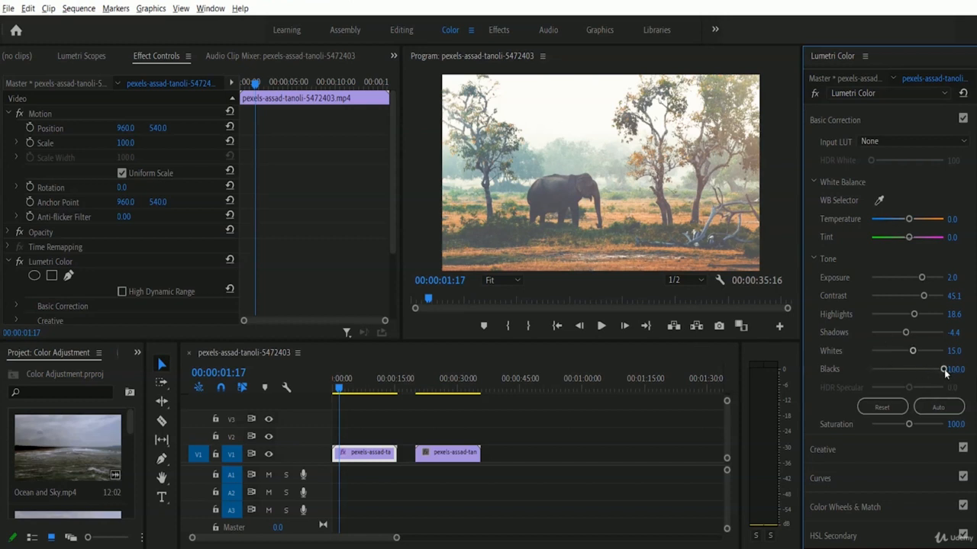
drag(944, 373, 859, 366)
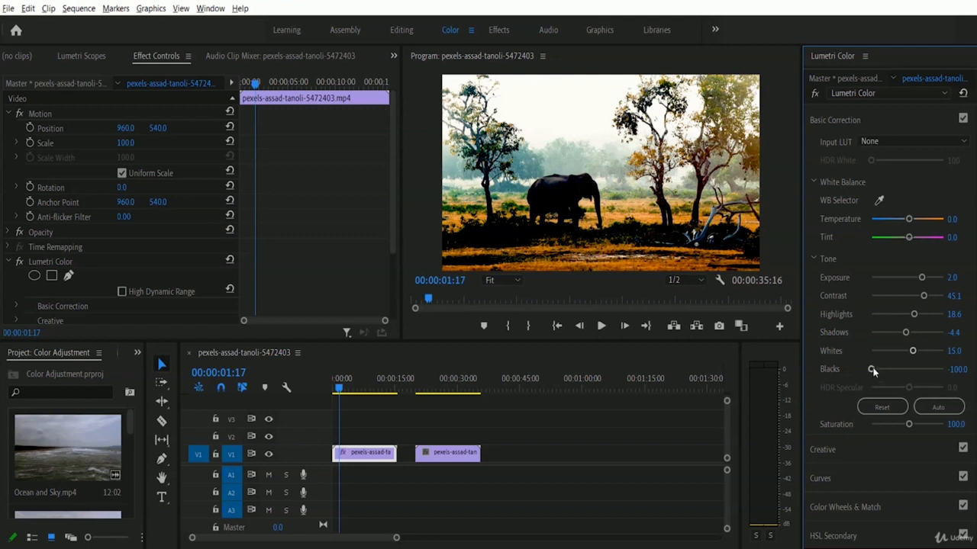
drag(872, 371, 909, 370)
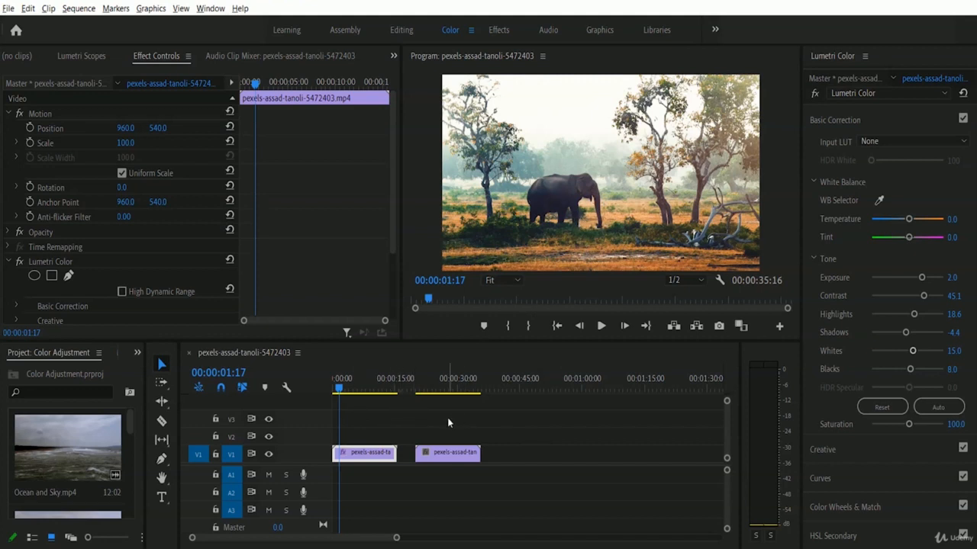
Compare the corrected first elephant clip with the uncorrected duplicate by moving the playhead back and forth between them
click(449, 387)
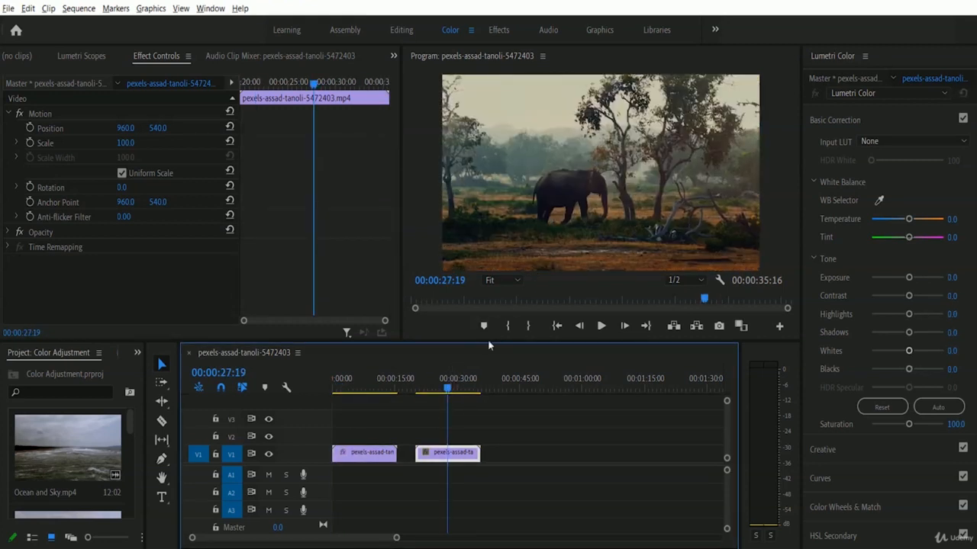
click(340, 387)
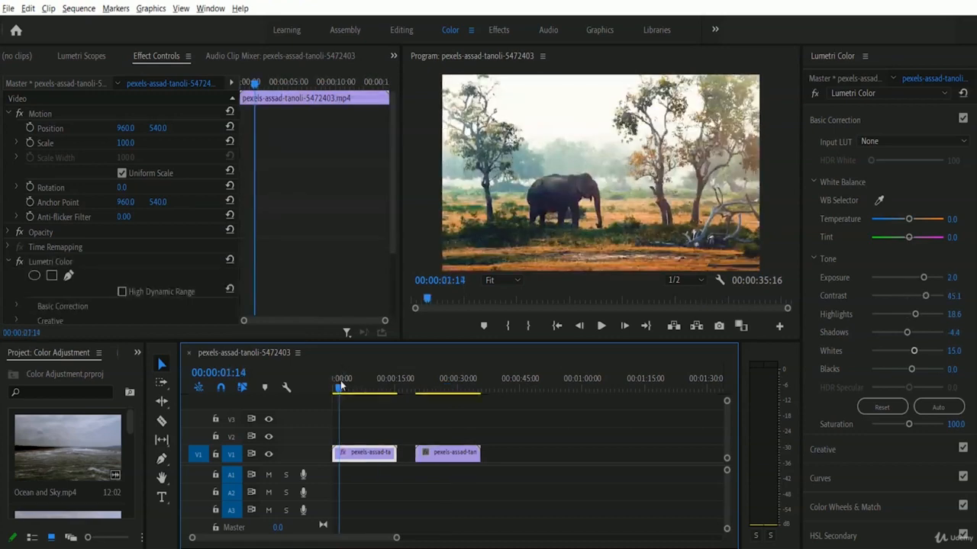
click(428, 387)
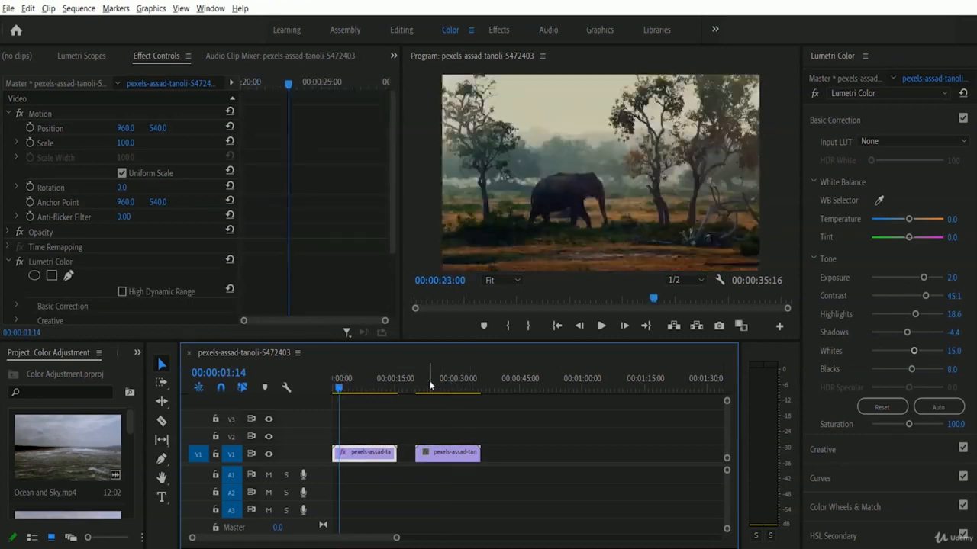
click(340, 386)
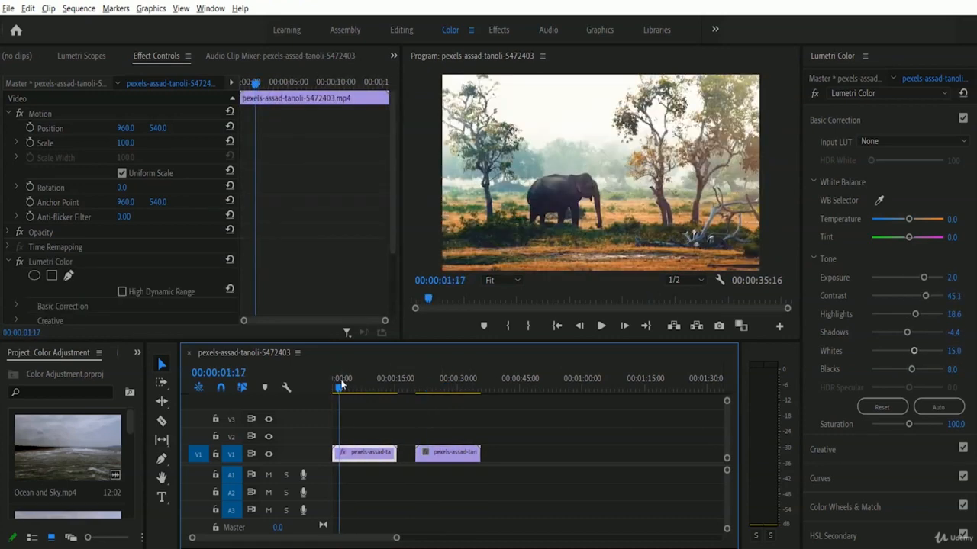
click(428, 388)
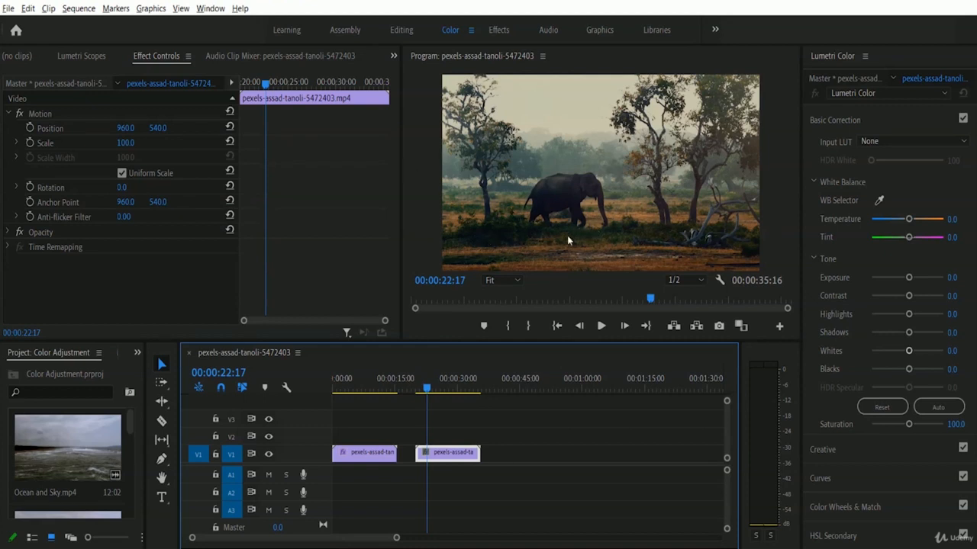
click(341, 387)
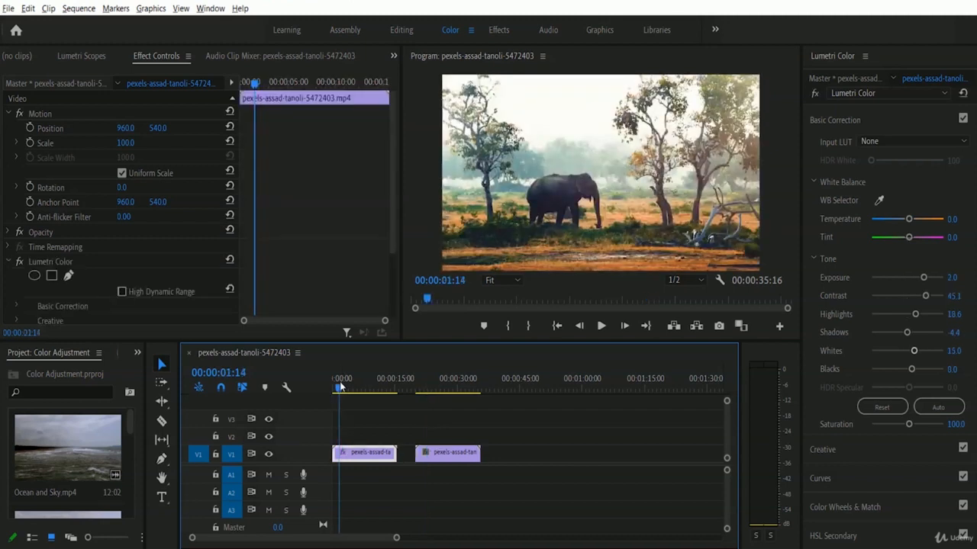